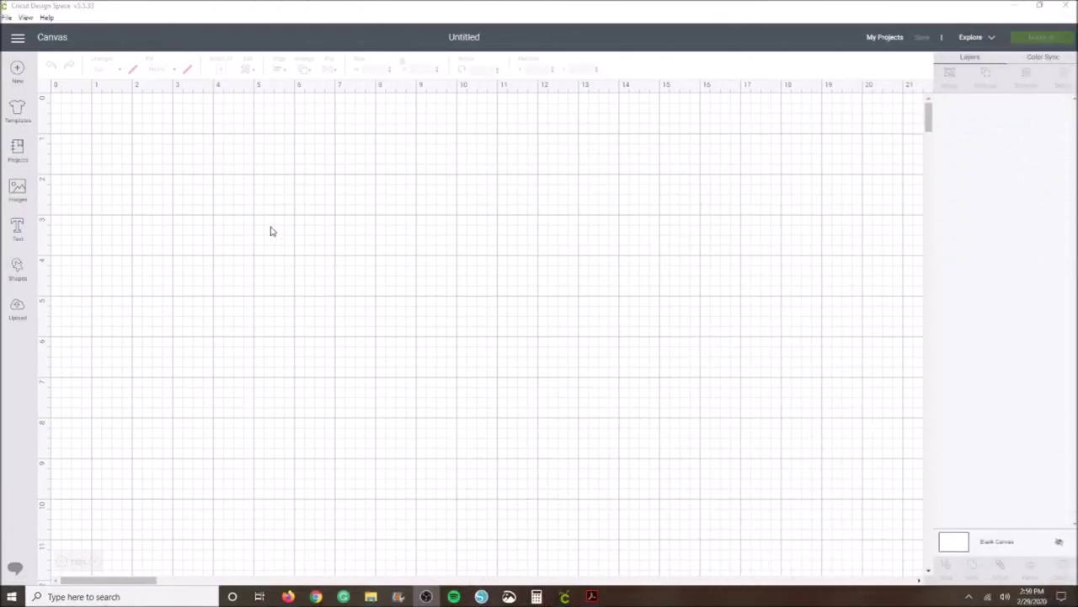
- Upload the image file 'I heart the beach.png' from the computer
left_click(22, 270)
left_click(16, 308)
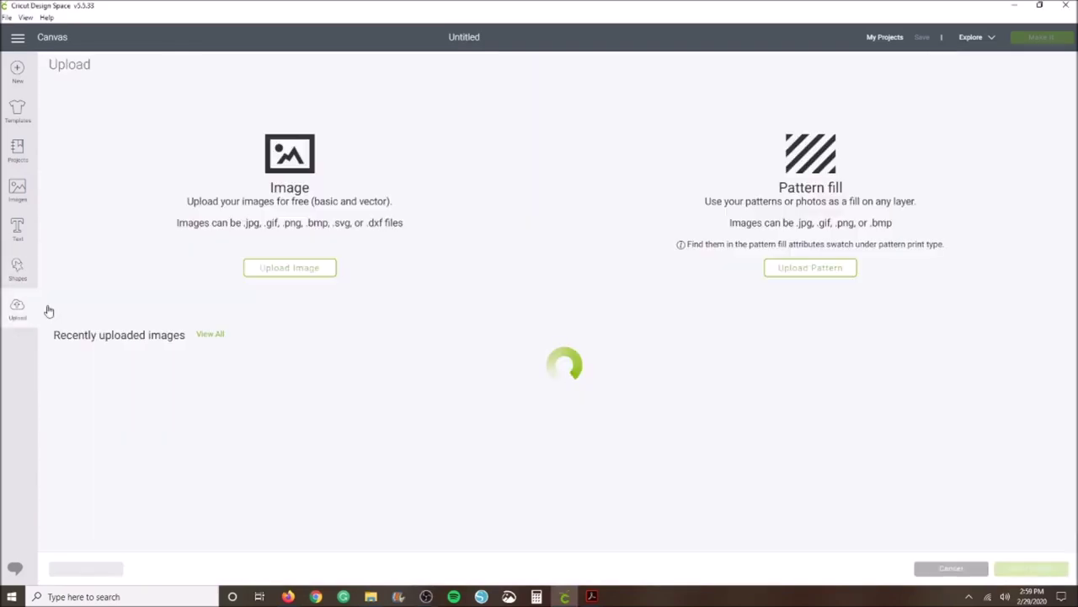
left_click(283, 269)
left_click(597, 304)
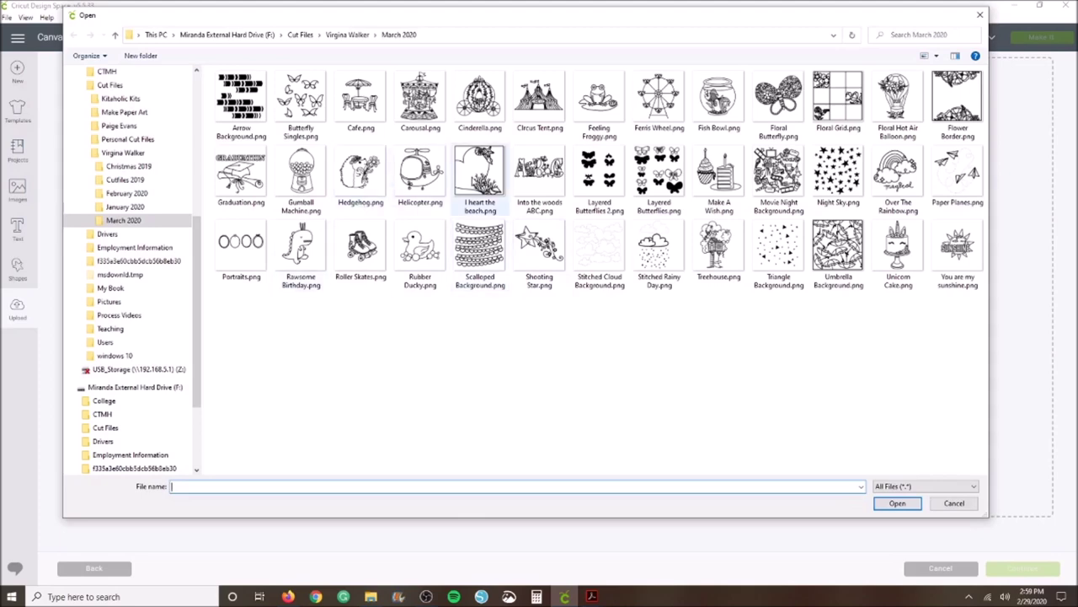
double_click(479, 177)
- Mark it as a Complex image and erase the outer white background
left_click(687, 270)
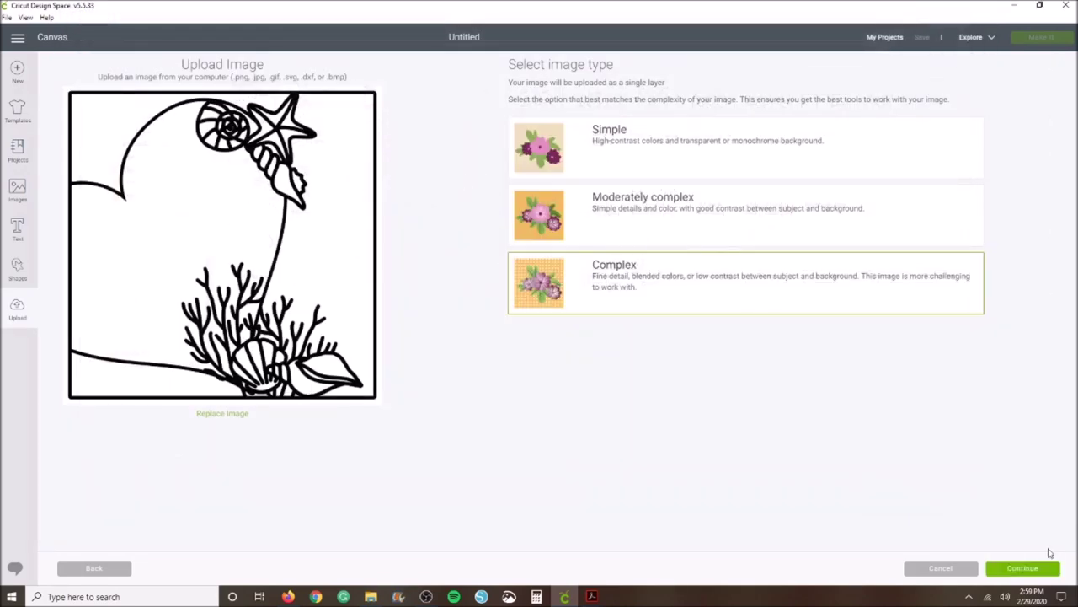
left_click(1030, 570)
left_click(621, 329)
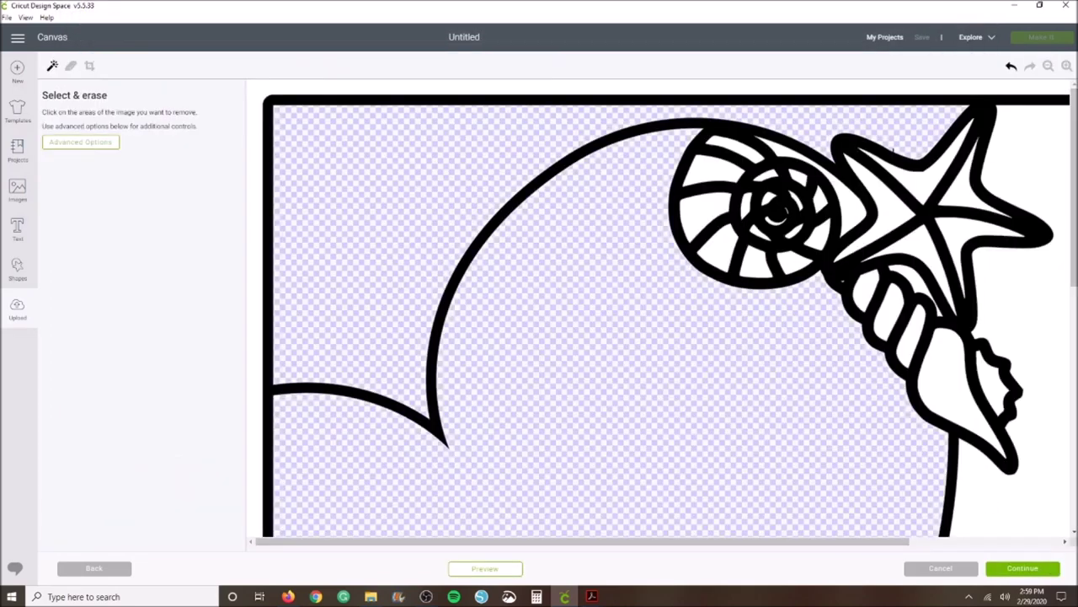
- Zoom out and erase the white strip along the bottom below the wave line
left_click(1048, 66)
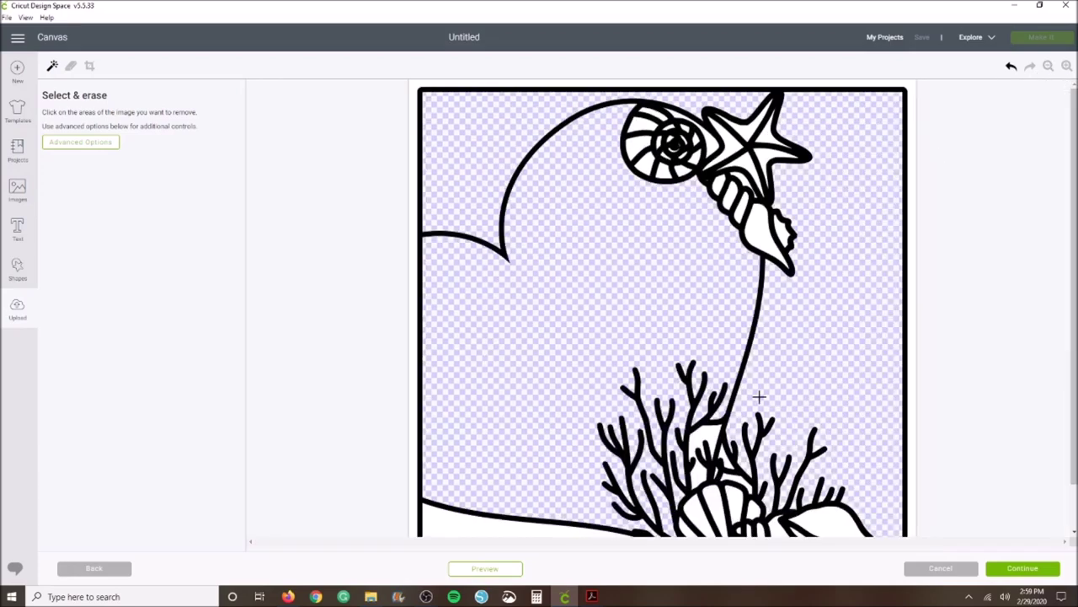
scroll(759, 396, "down", 1)
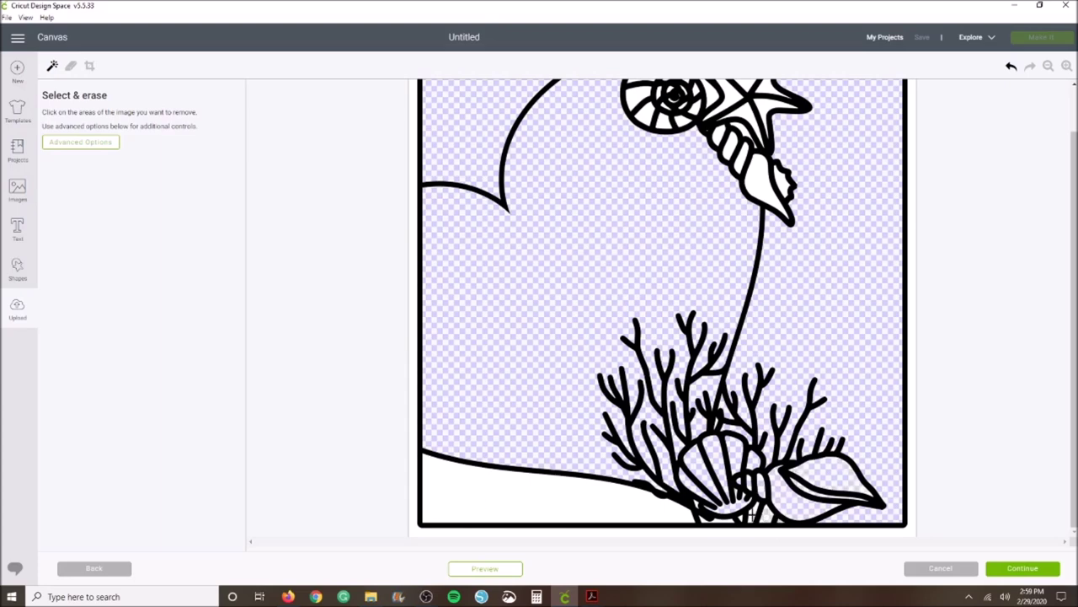
left_click(645, 508)
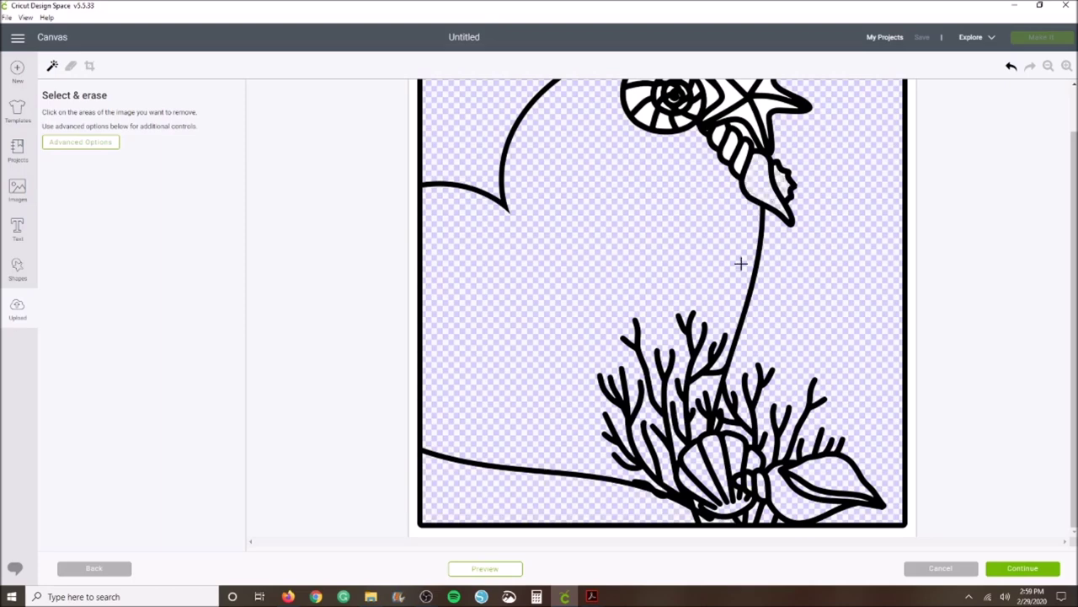
scroll(741, 263, "up", 1)
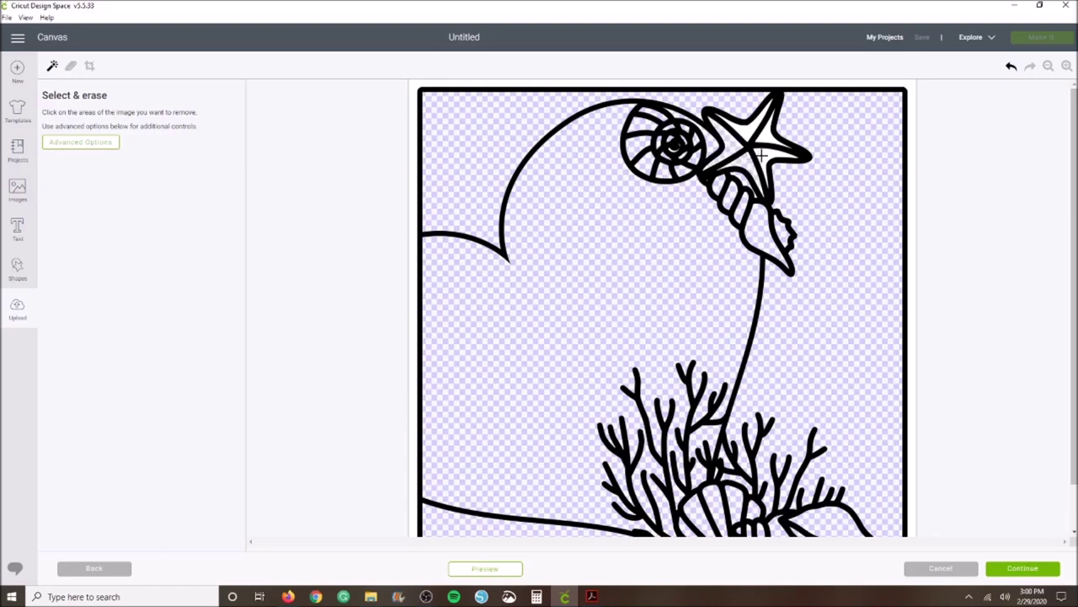
scroll(612, 328, "down", 3)
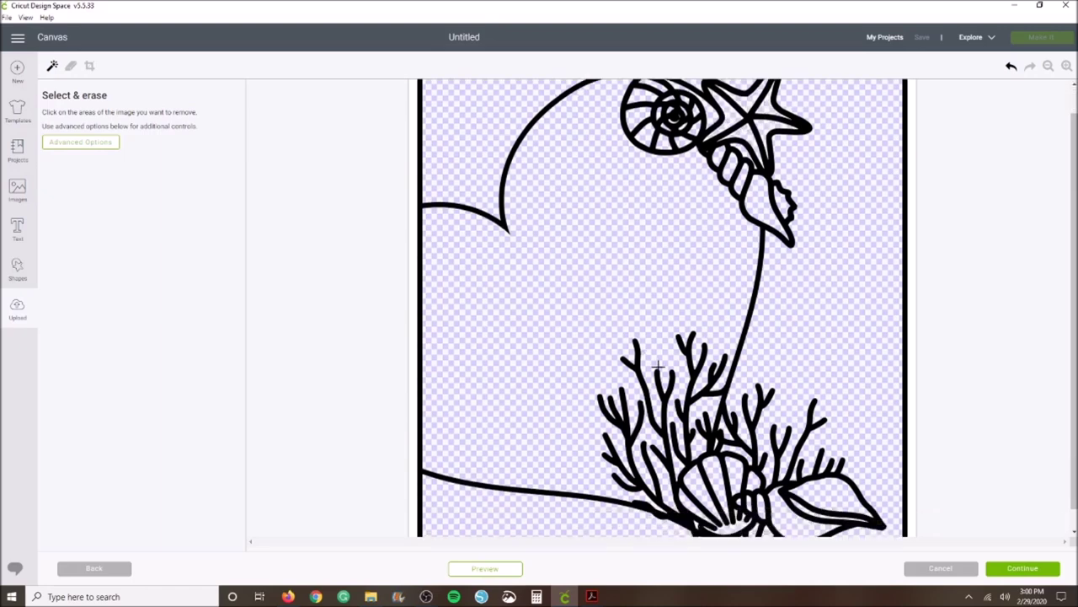
scroll(634, 388, "up", 3)
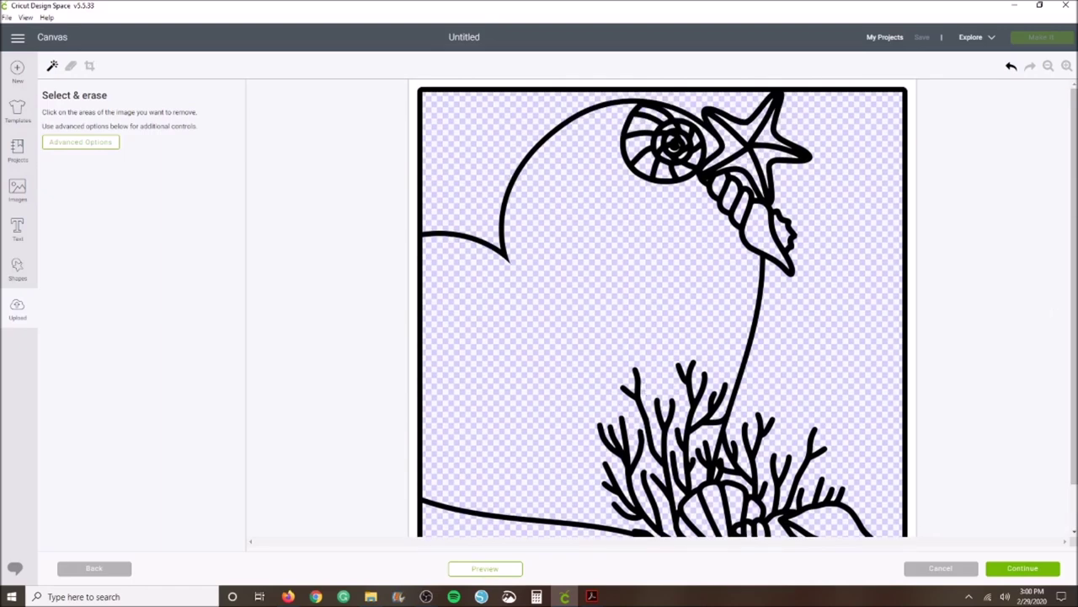
- Toggle the preview to check the cleaned design, then continue to naming
left_click(510, 571)
scroll(804, 353, "down", 1)
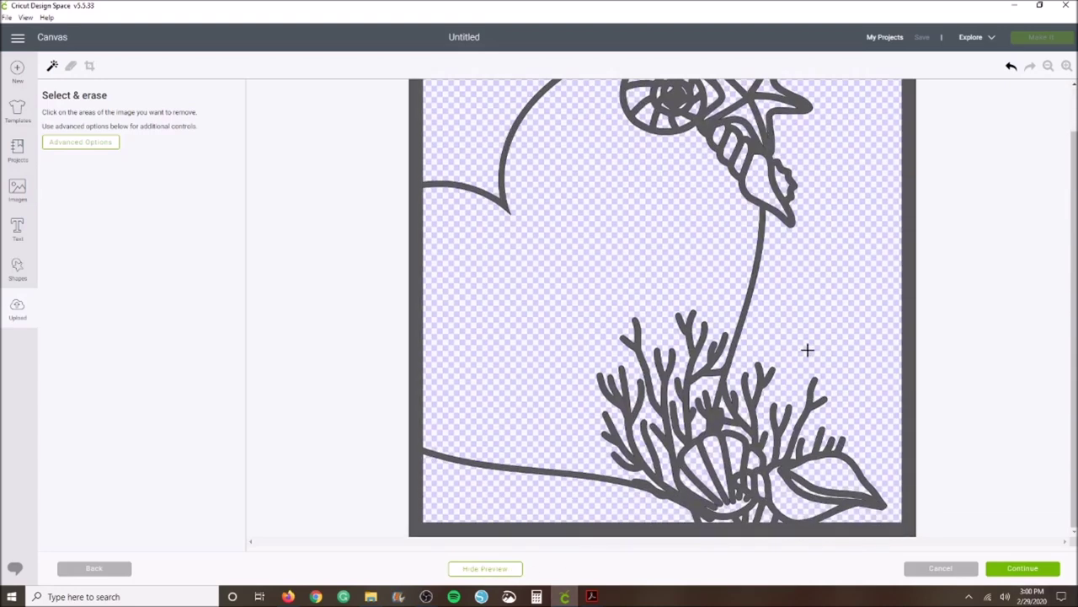
scroll(807, 350, "up", 1)
left_click(484, 571)
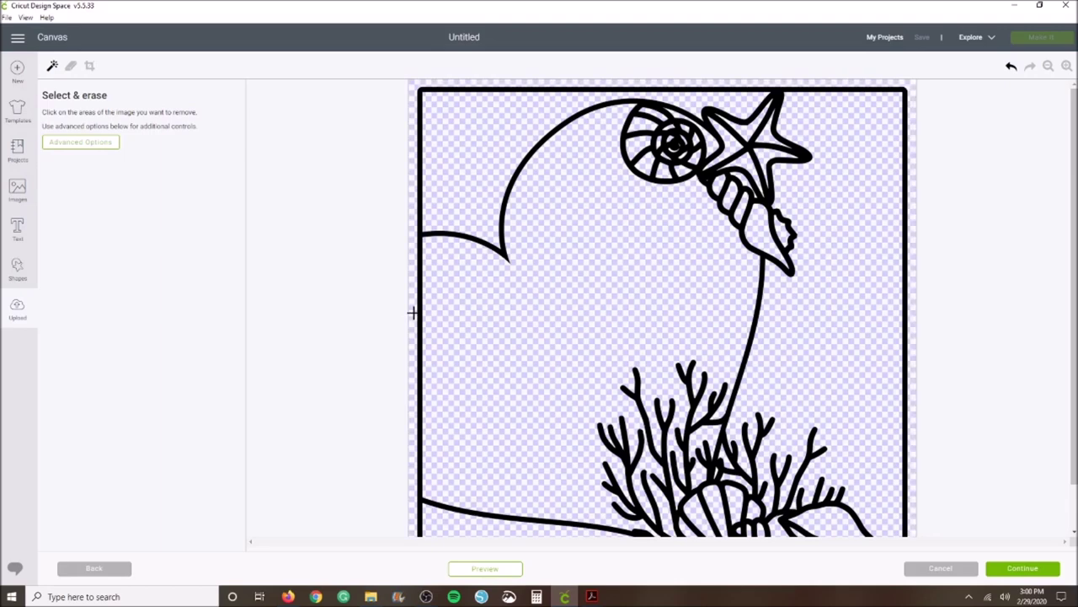
left_click(475, 569)
scroll(679, 215, "down", 1)
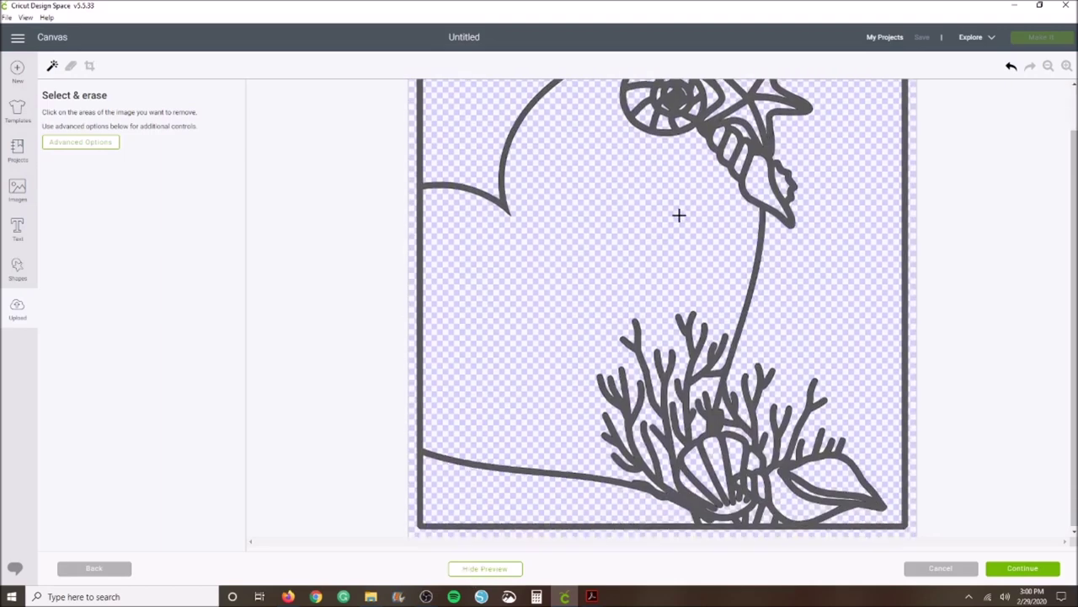
scroll(652, 222, "up", 1)
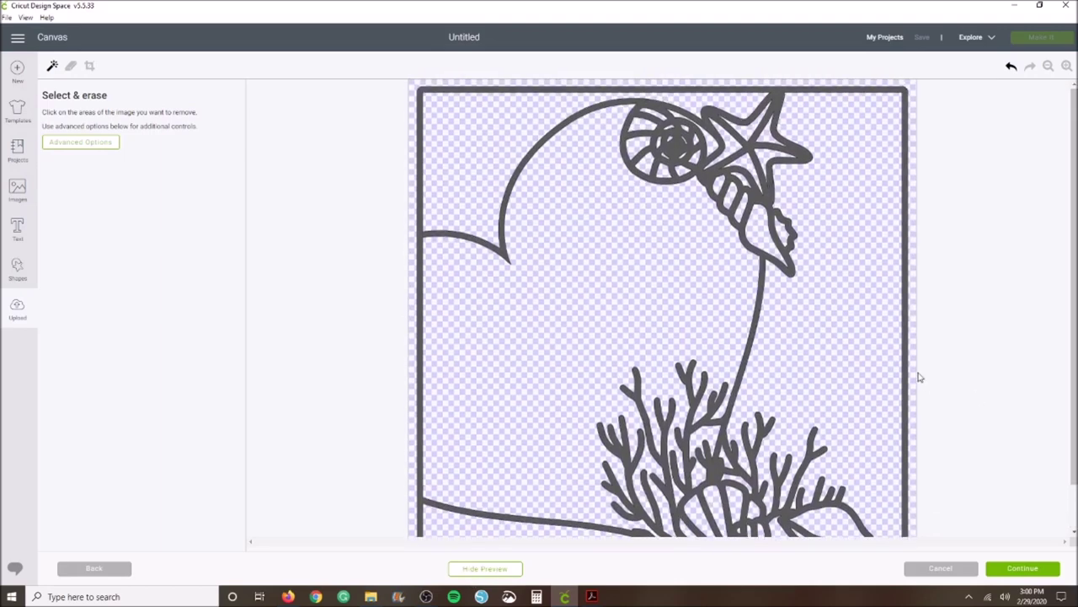
left_click(1023, 568)
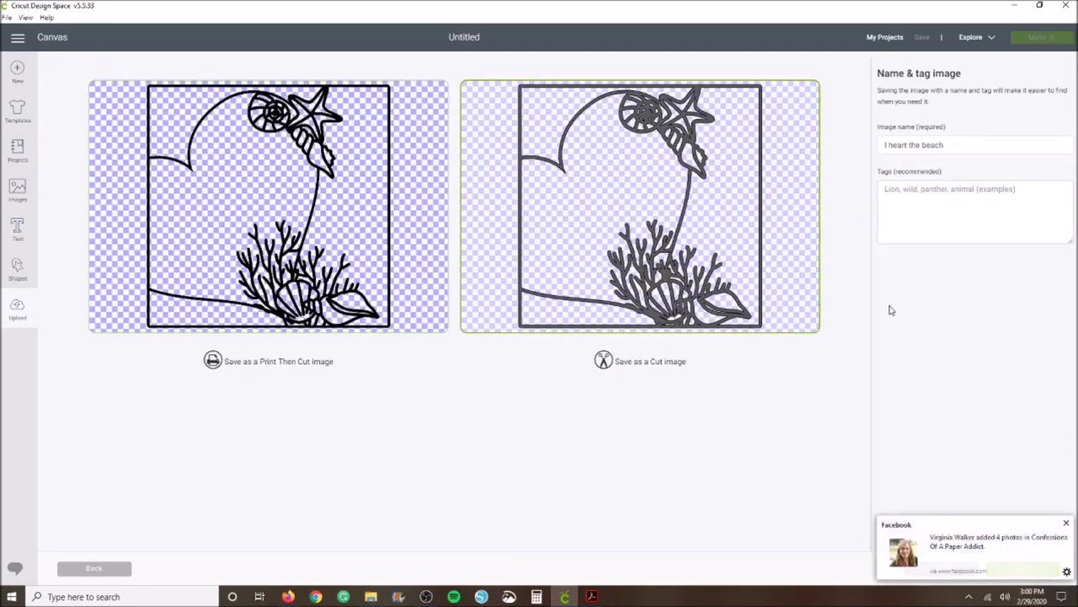
- Save 'I heart the beach' as a cut image and place it on the canvas
left_click(1066, 524)
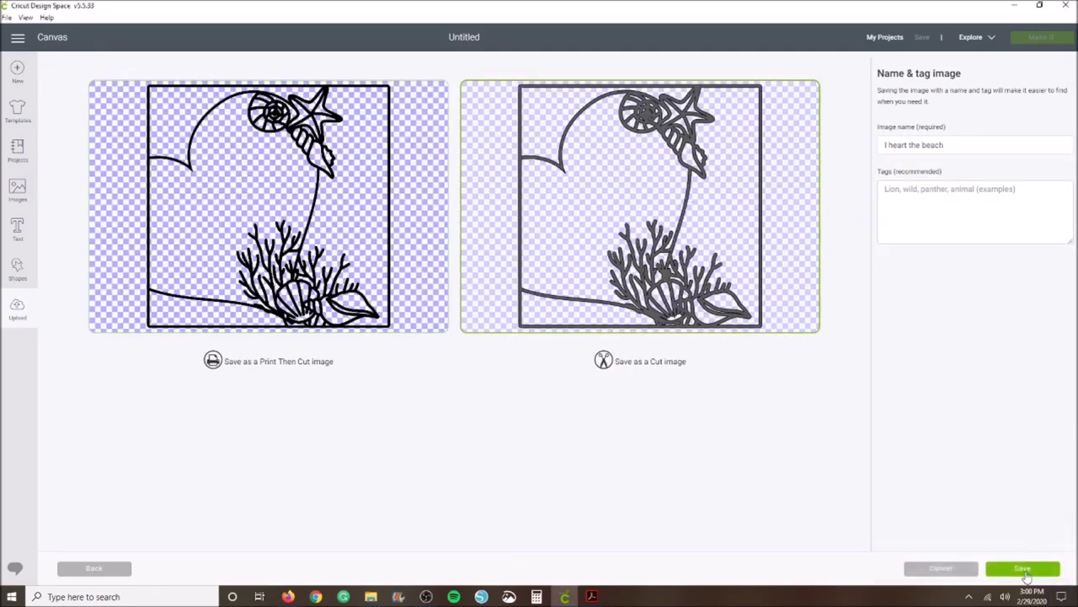
left_click(1023, 570)
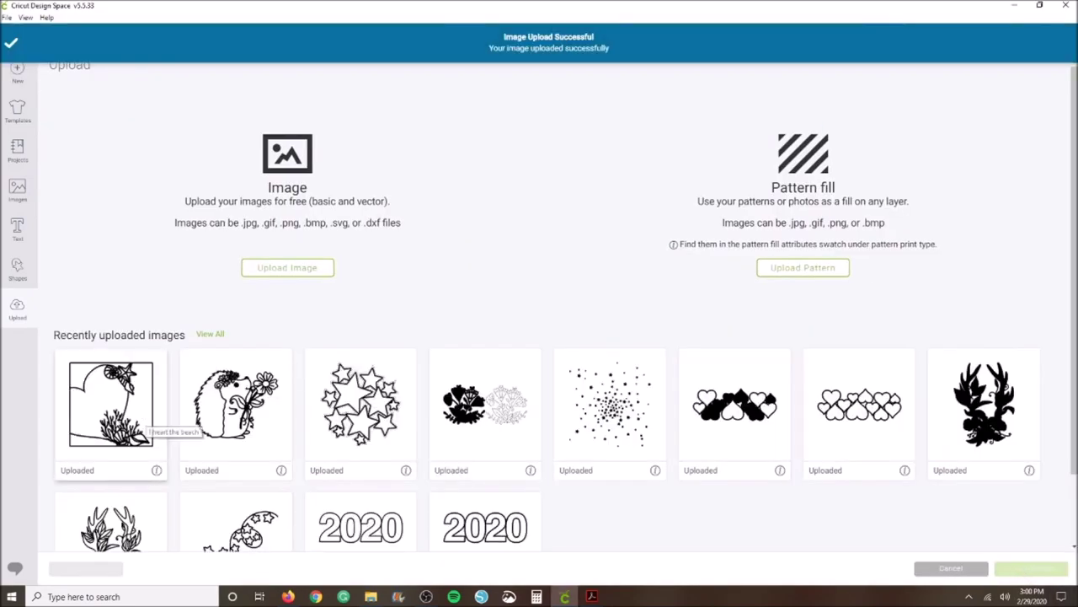
left_click(1041, 570)
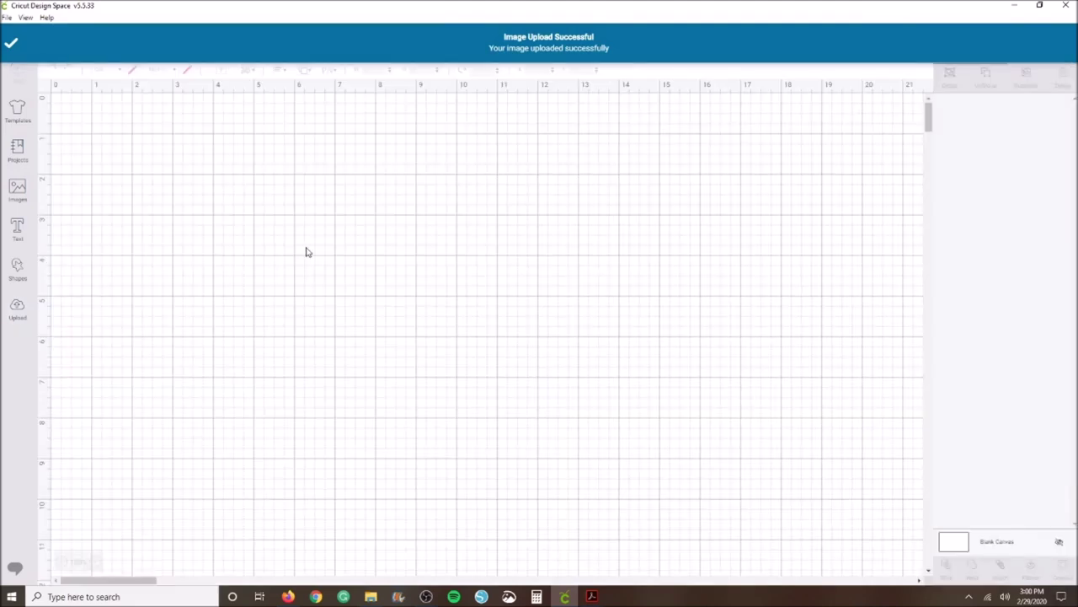
- Apply the Photo Memories 'Scrapbook layouts' template, zoom out, and select the beach heart
left_click(17, 109)
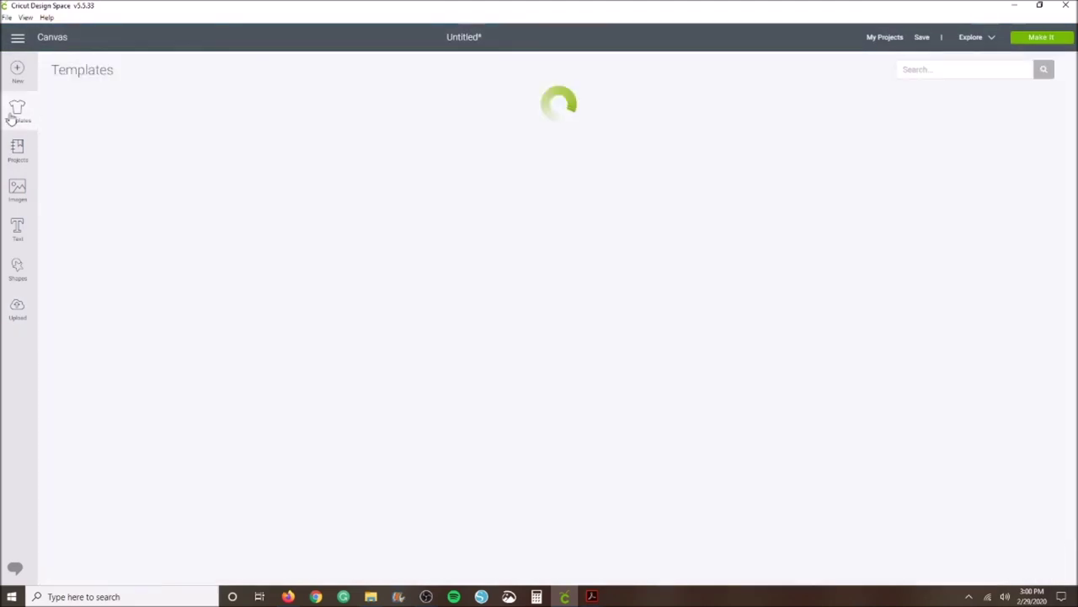
left_click(868, 70)
left_click(800, 167)
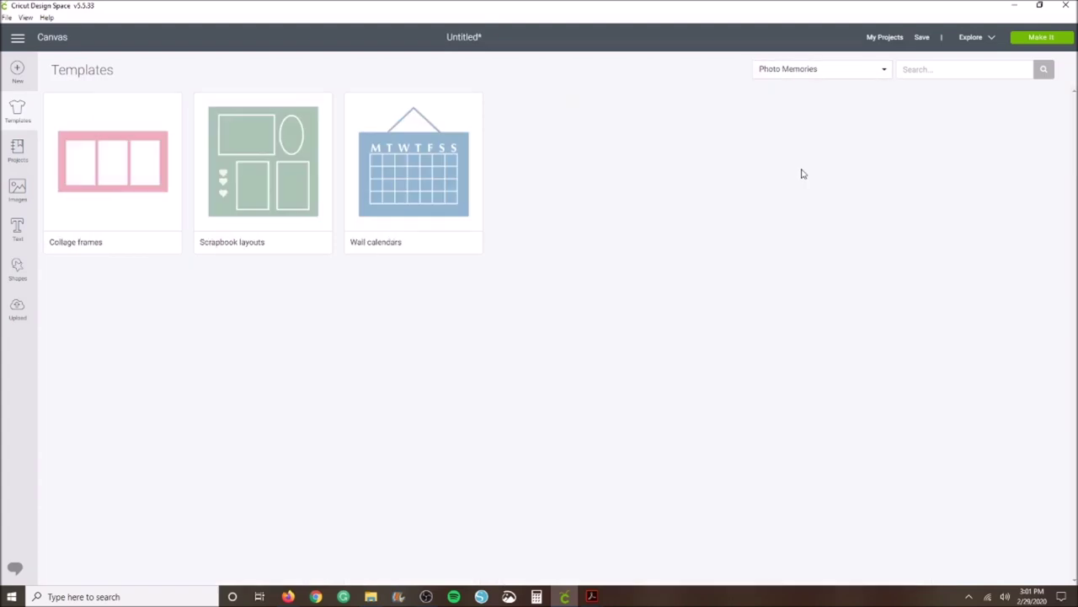
left_click(256, 211)
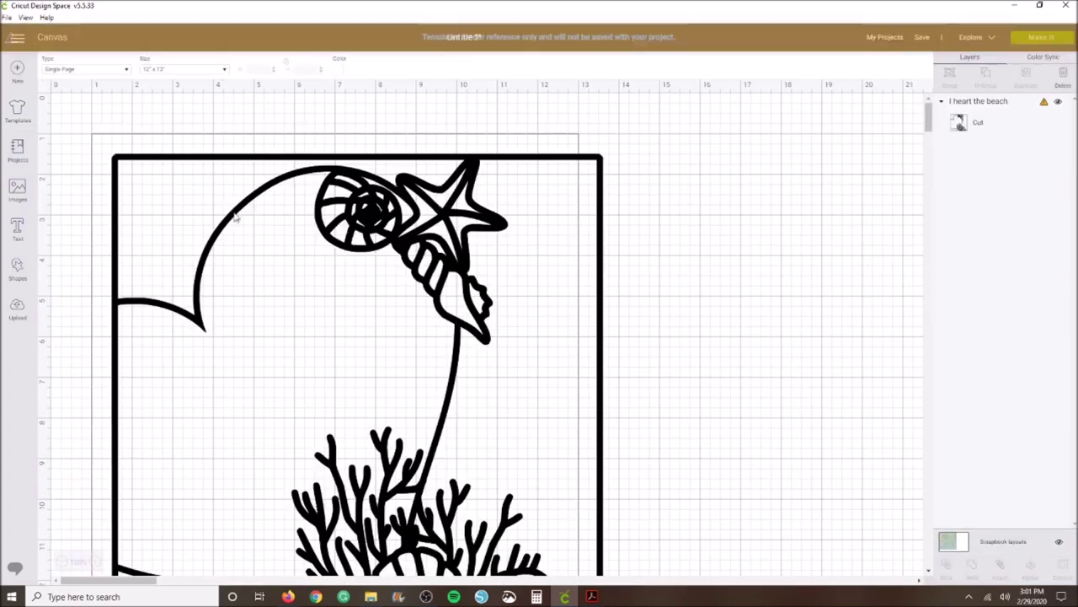
left_click(55, 563)
left_click(365, 453)
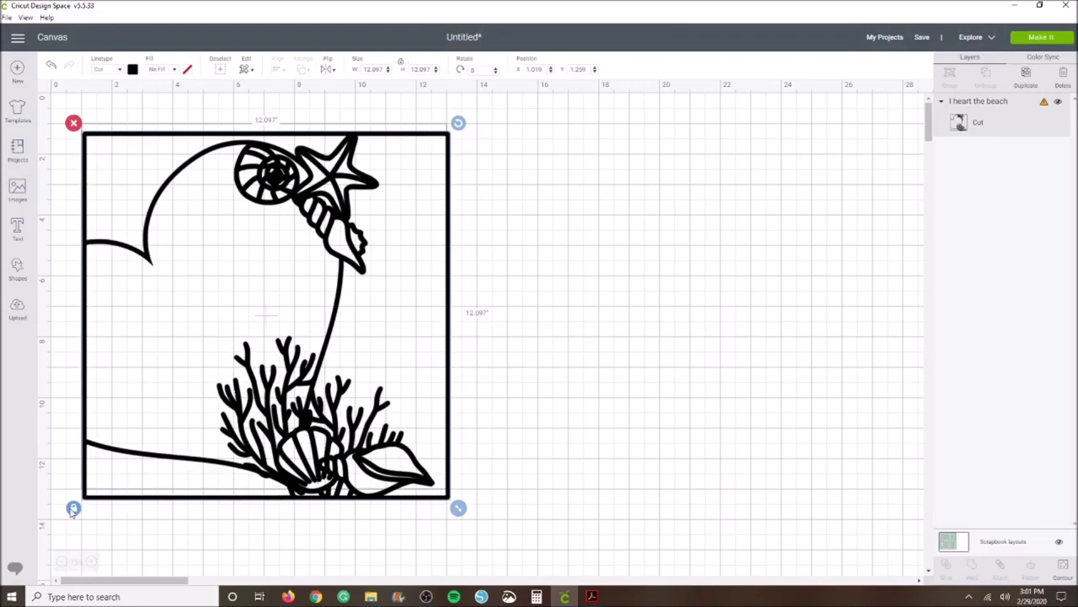
- Resize the beach heart to 11.25 × 11.25 in, nudge it slightly, then deselect
left_click(362, 69)
type("11.25")
key("Return")
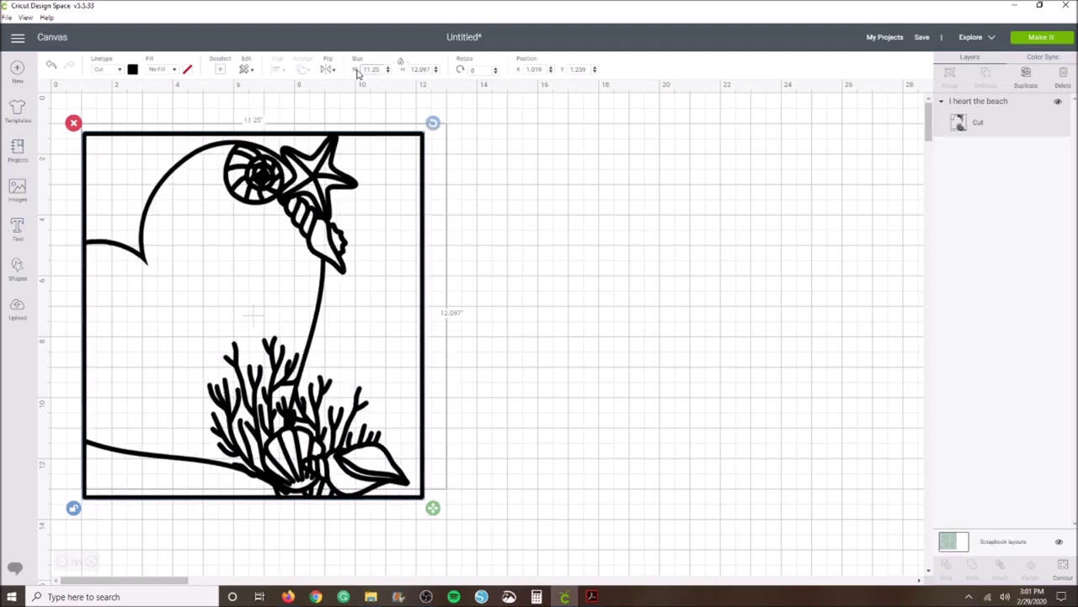
left_click(430, 69)
type("11.25")
key("Return")
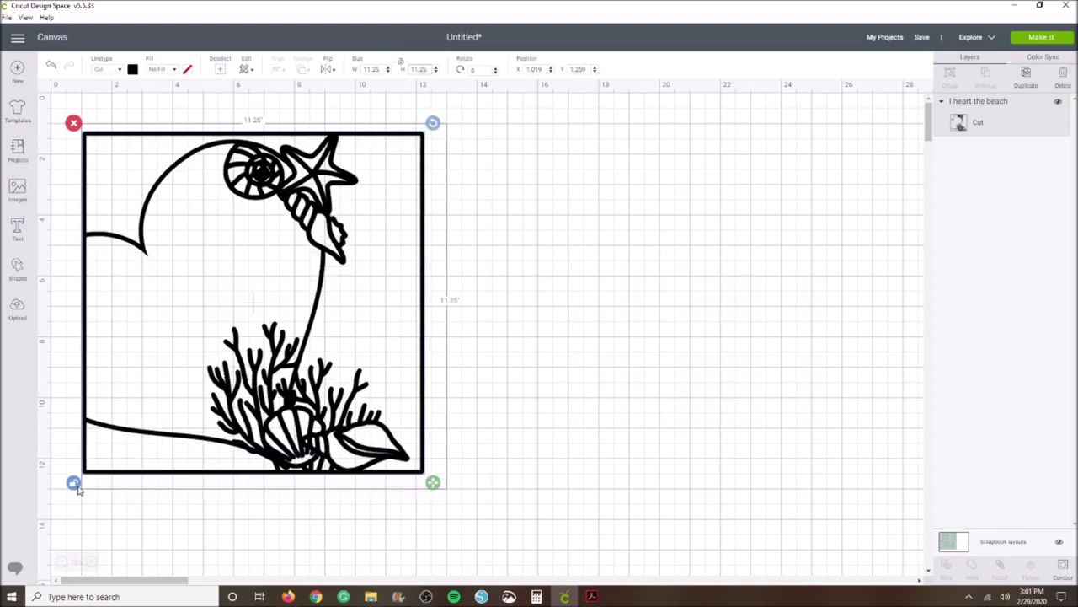
mouse_move(263, 363)
left_mouse_down()
mouse_move(278, 362)
mouse_move(271, 367)
left_mouse_up()
left_click(636, 379)
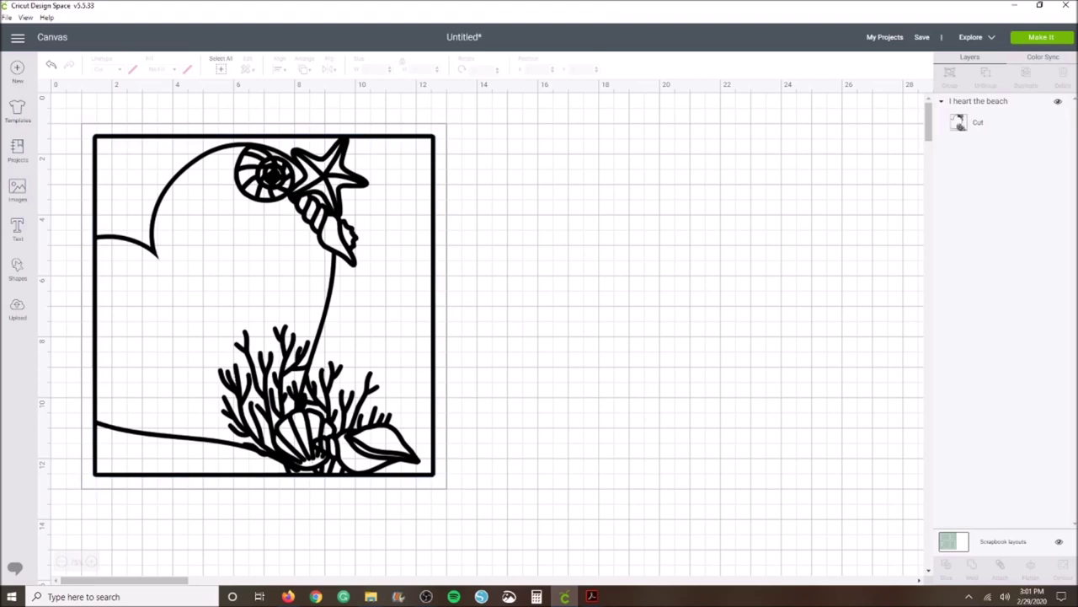
left_click(18, 268)
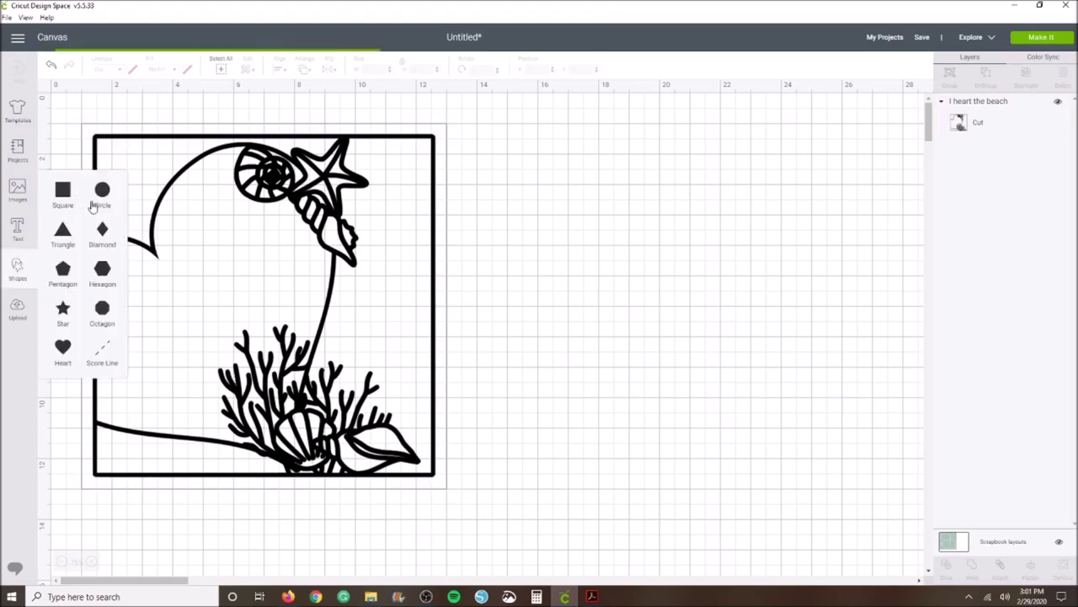
left_click(63, 194)
left_click_drag(159, 211, 591, 221)
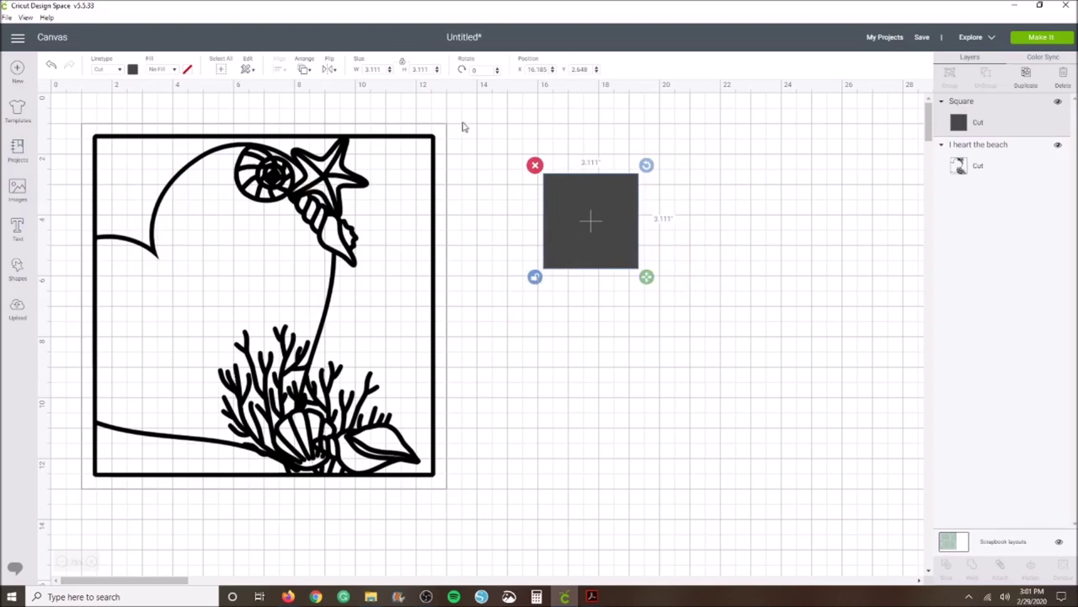
double_click(385, 73)
type("2.5")
key("Return")
double_click(405, 72)
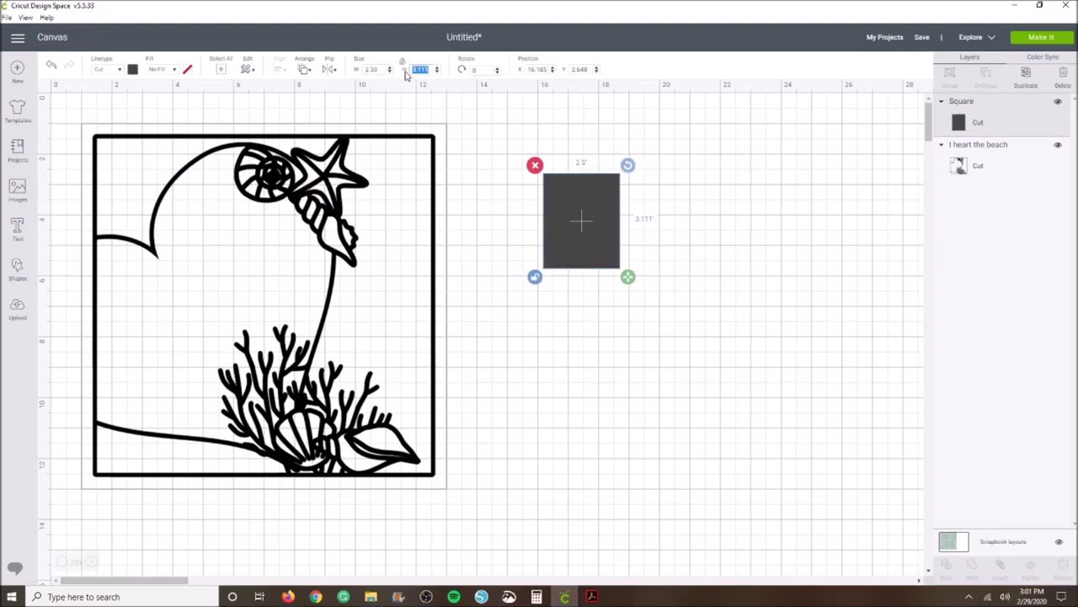
type("3.5")
key("Return")
left_click(541, 271)
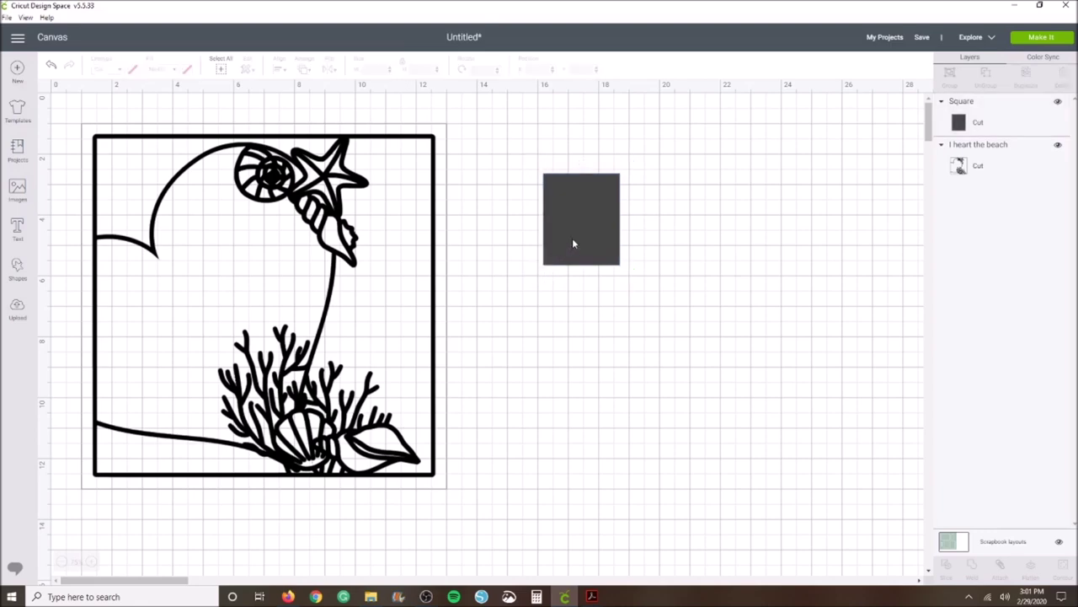
left_click(572, 237)
right_click(573, 241)
left_click(590, 301)
right_click(687, 299)
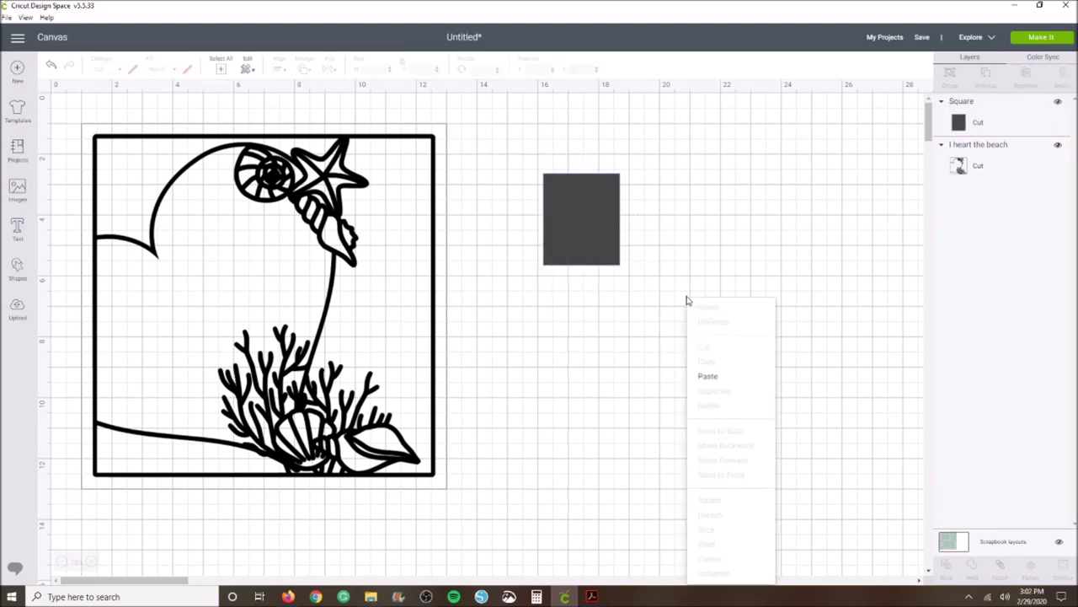
left_click(714, 384)
left_click_drag(594, 233, 321, 348)
left_click_drag(602, 263, 407, 402)
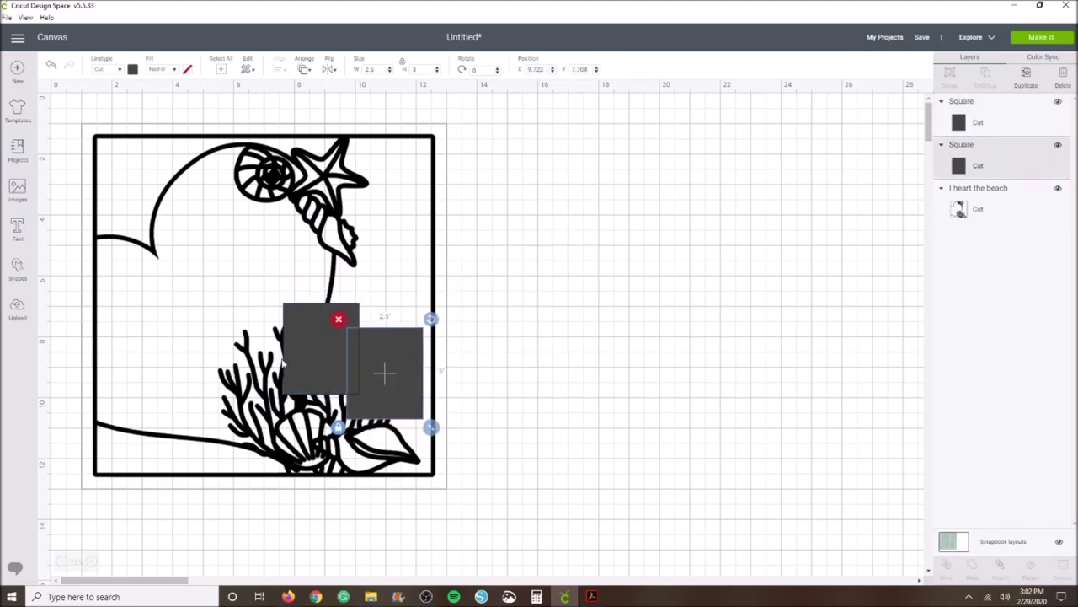
left_click_drag(292, 356, 282, 350)
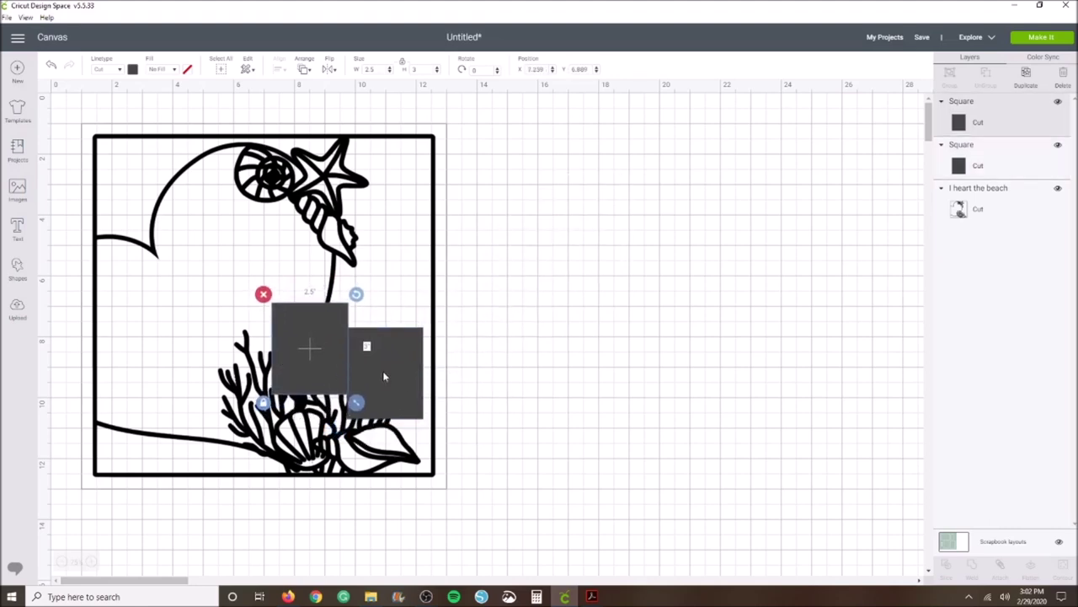
left_click_drag(395, 388, 381, 392)
left_click(642, 384)
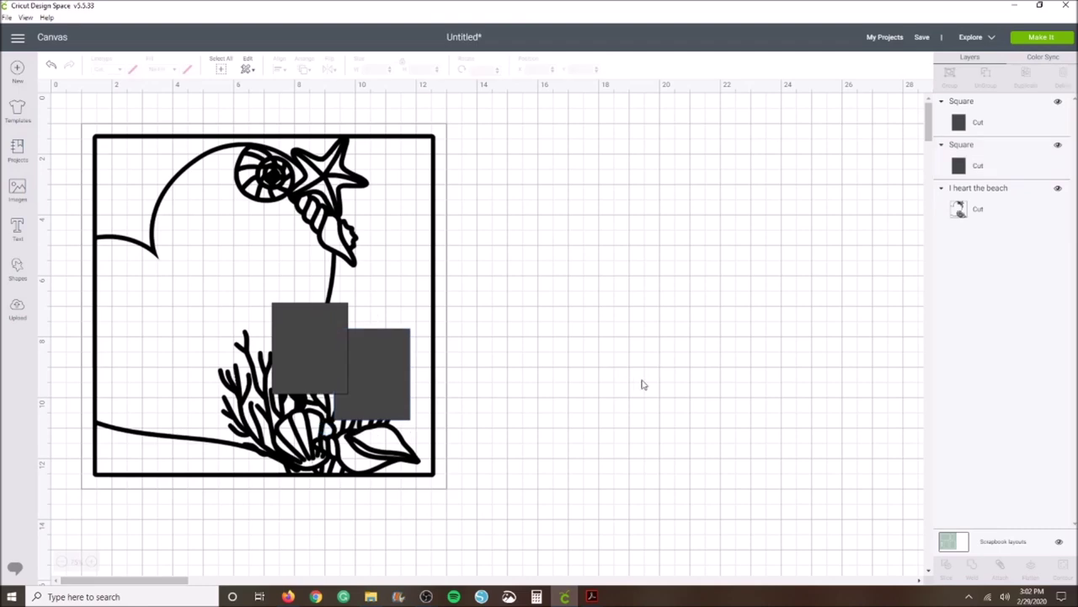
left_click(342, 358)
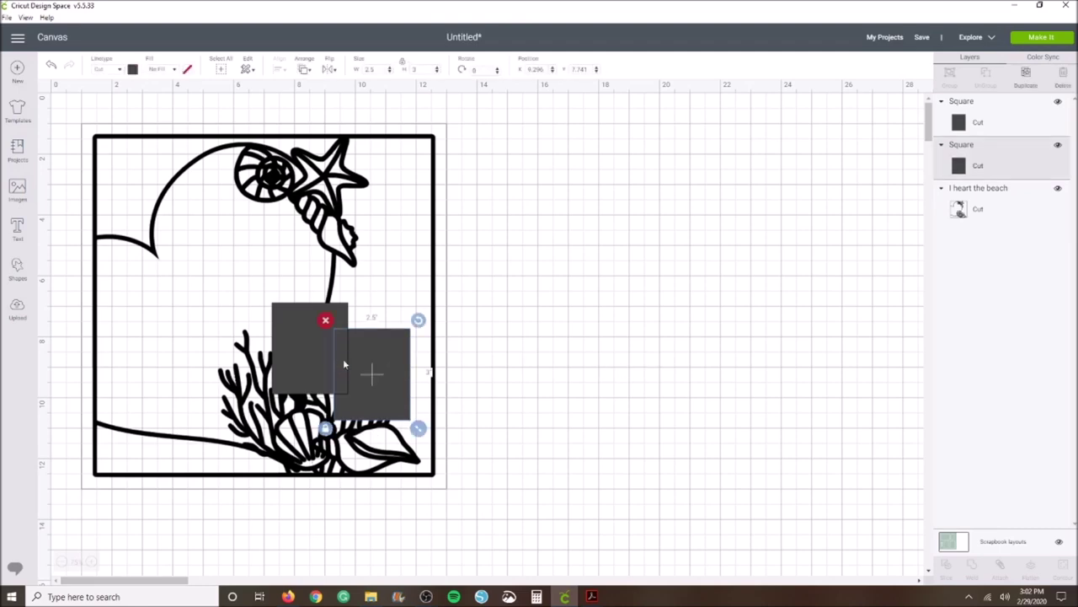
key("Delete")
left_click(346, 361)
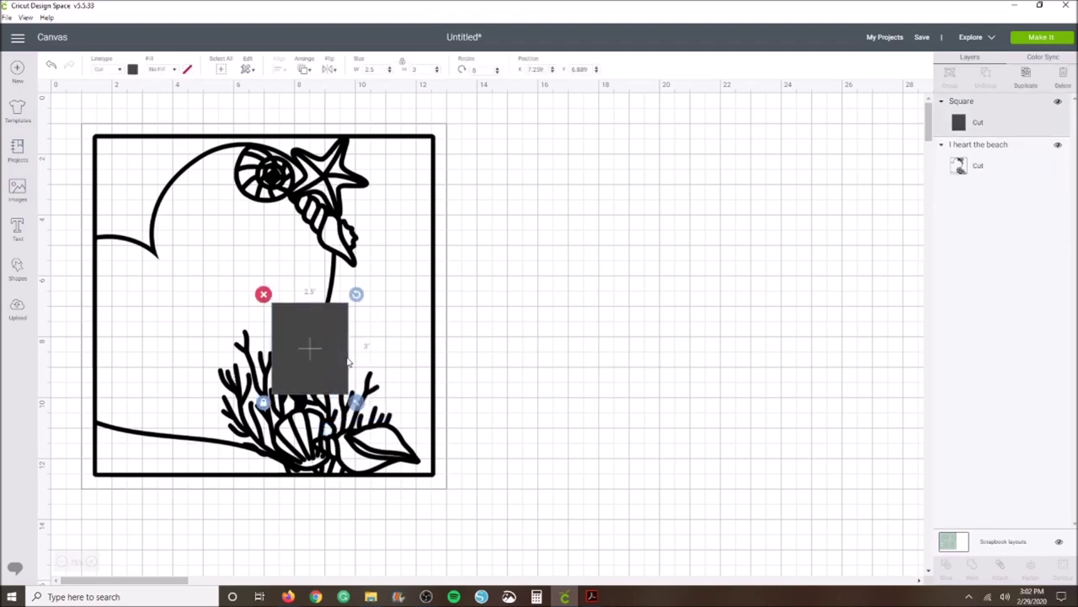
key("Delete")
left_click(349, 362)
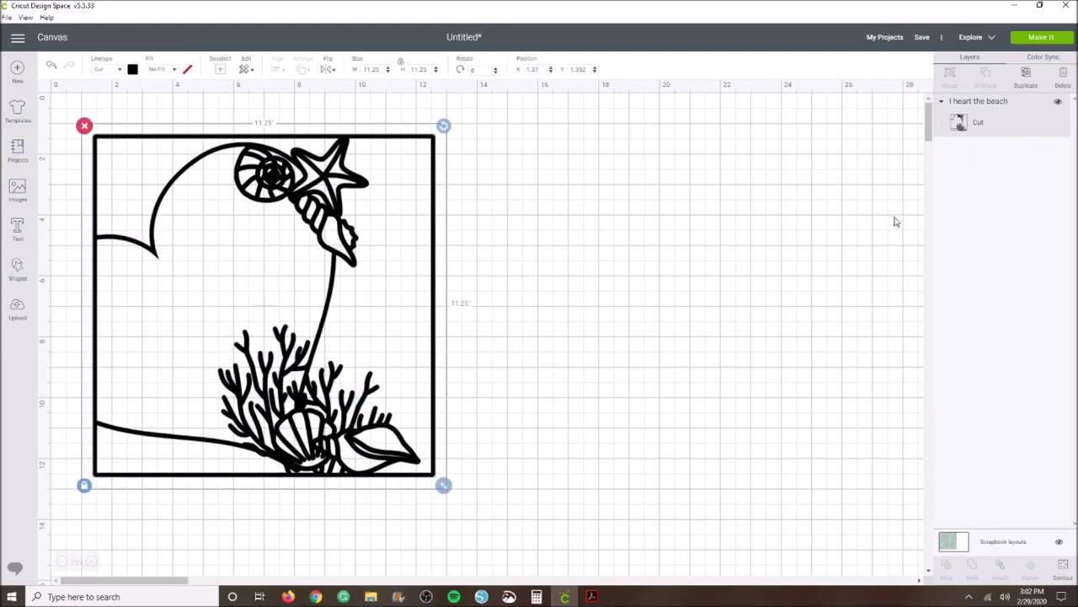
- Send the design to Make It and continue past the 12 x 12 mat preview
left_click(1057, 39)
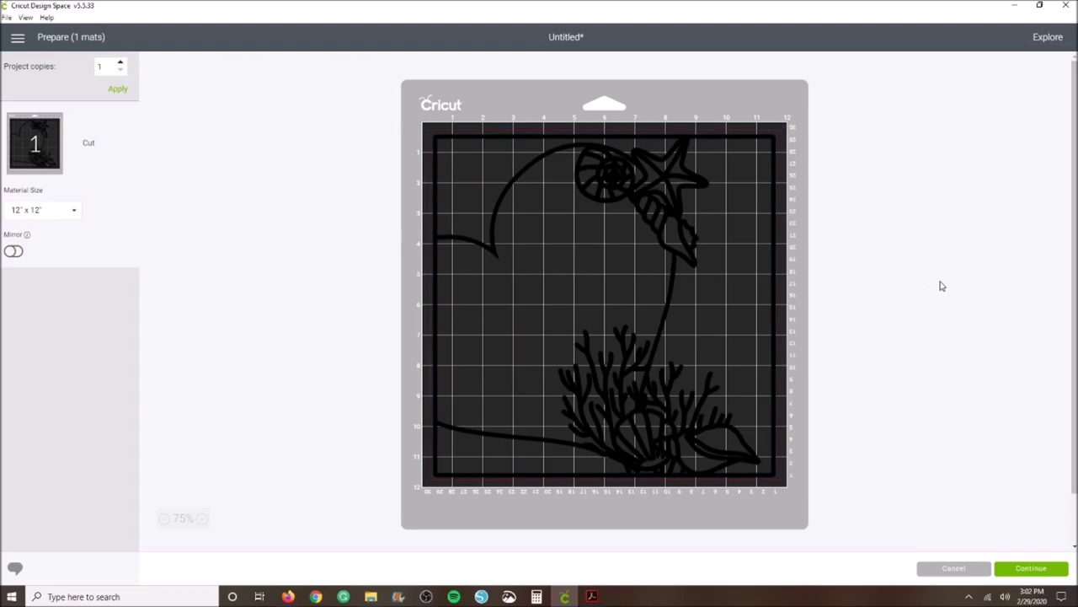
left_click(1031, 569)
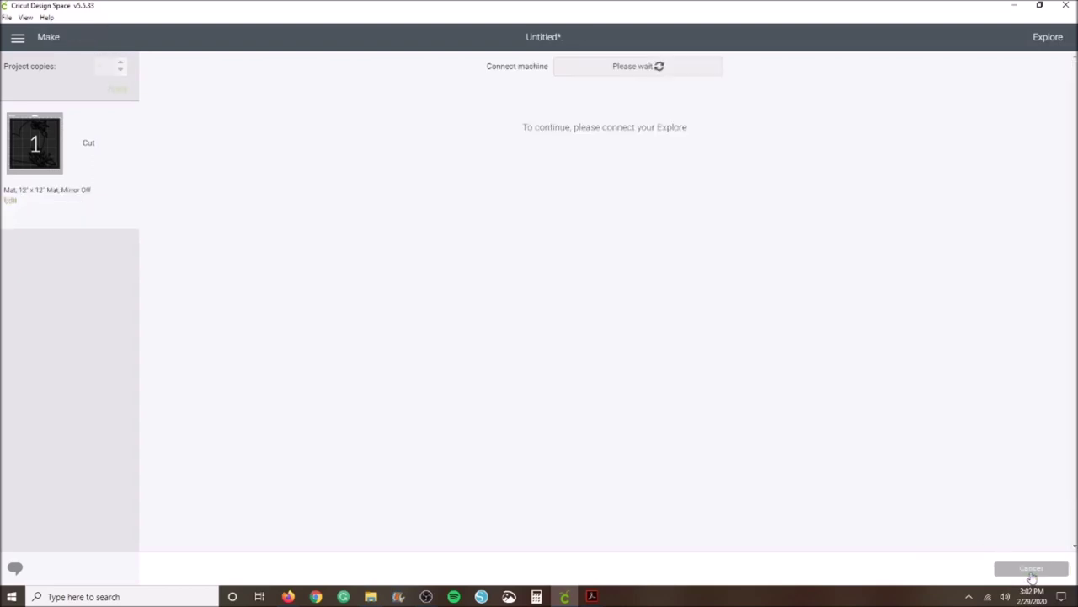